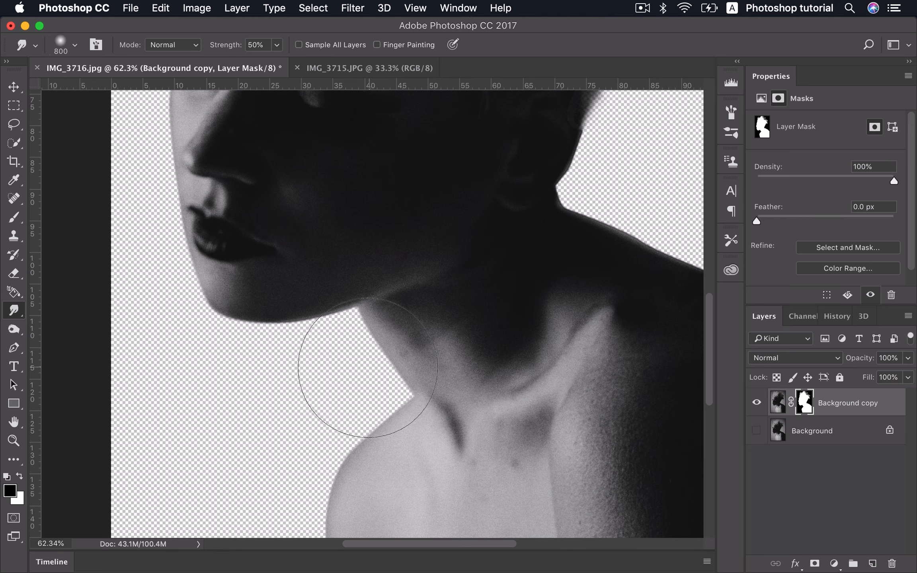
- Smudge the Background copy's mask edges along the chin, neck, shoulder and forehead with an 800 px Smudge tool at 50% strength
key(bracketleft)
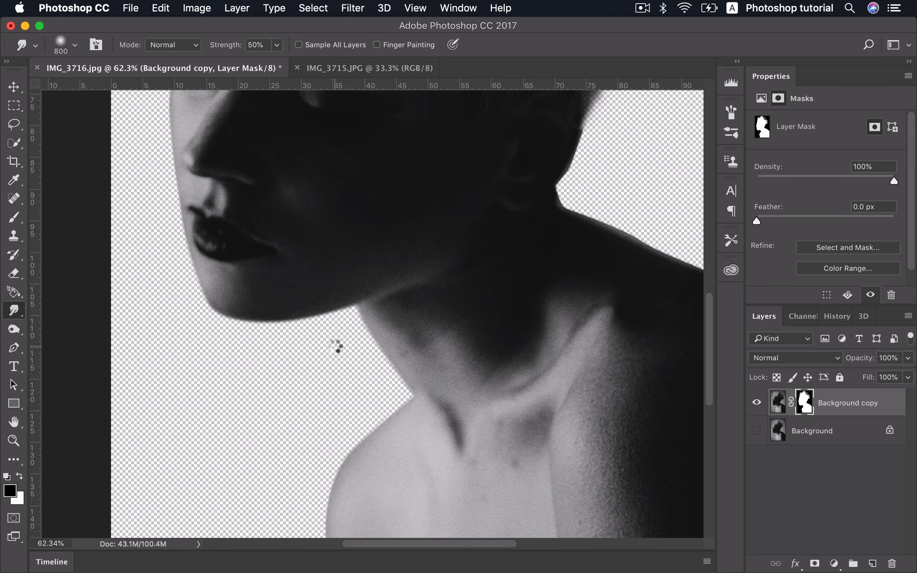
mouse_move(326, 359)
mouse_down()
mouse_move(329, 333)
mouse_move(311, 330)
mouse_move(289, 273)
mouse_up()
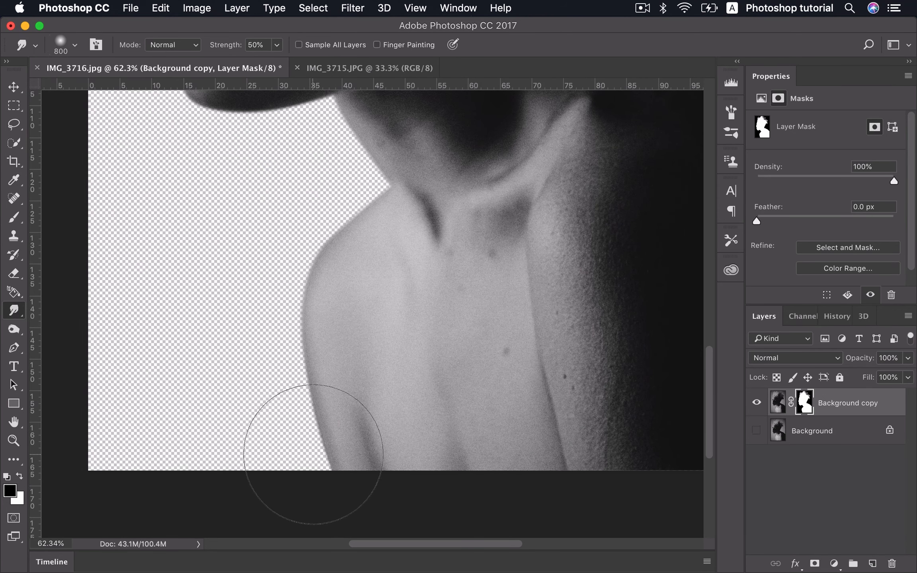
drag(300, 408, 283, 457)
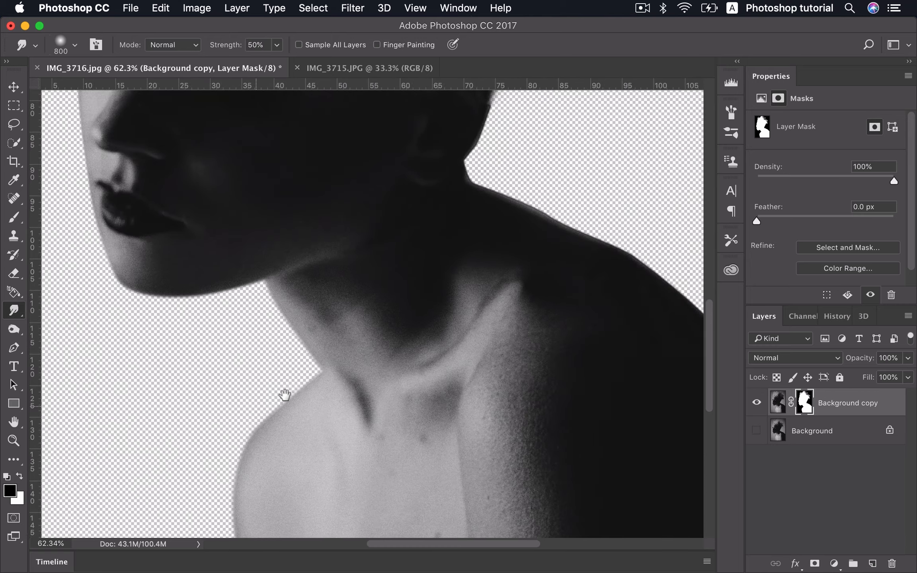
drag(522, 238, 405, 360)
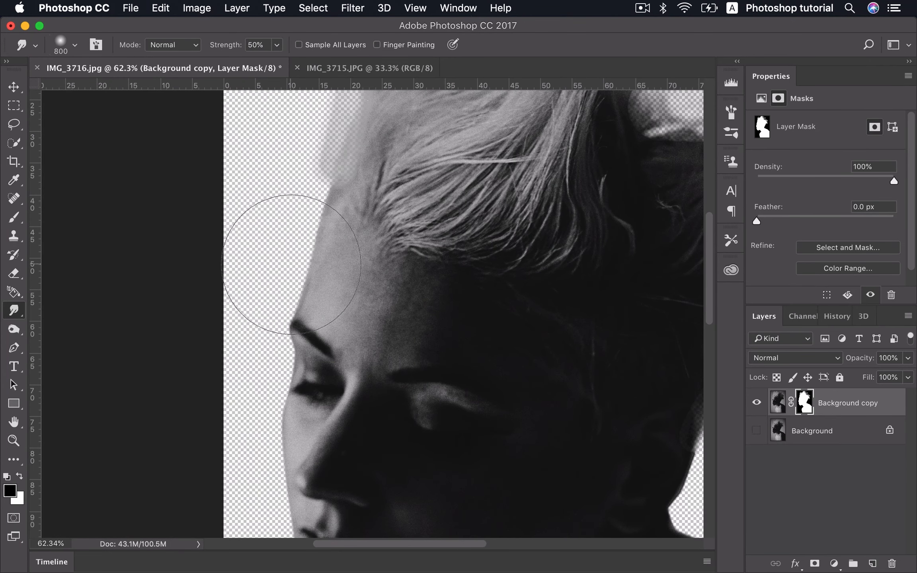
drag(272, 334, 259, 249)
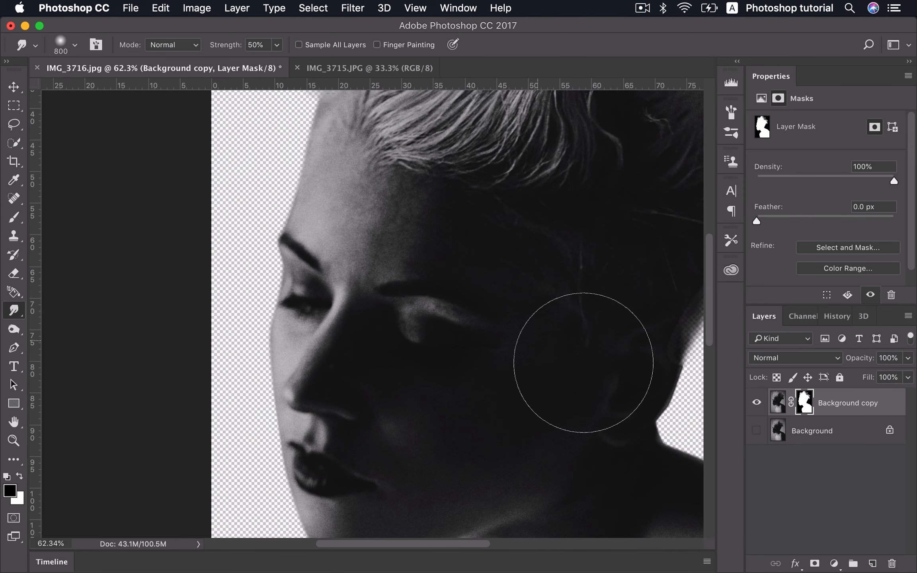
scroll(483, 398, down, 2)
scroll(483, 397, down, 1)
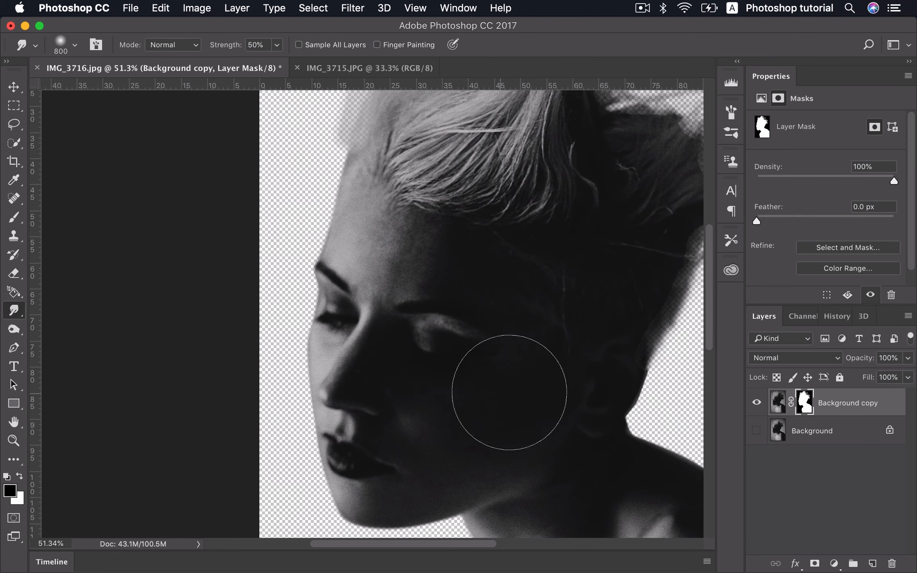
- Touch up the mask at the back of the head and neck with a white 150 px Brush at 100% opacity
key(b)
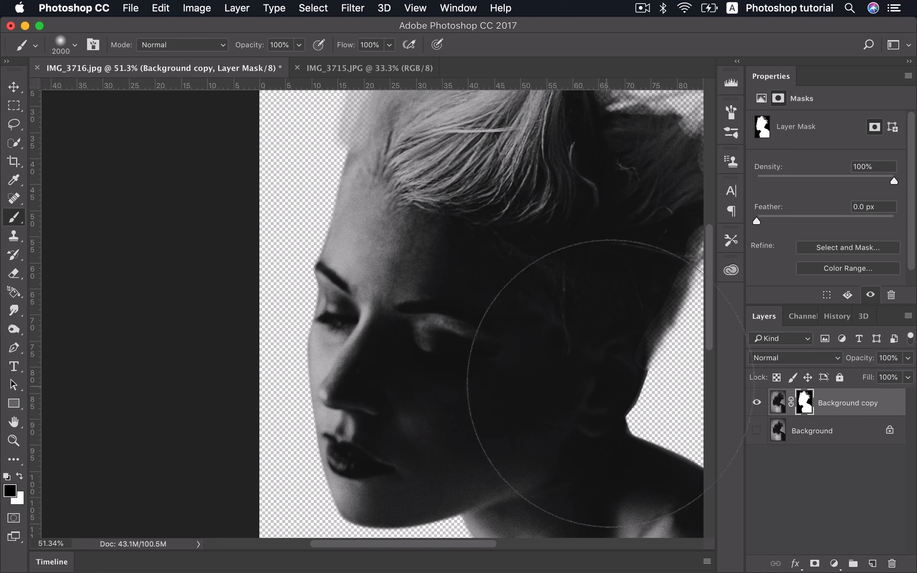
scroll(618, 388, up, 1)
key(bracketleft)
key(bracketleft)
key(bracketleft)
key(bracketleft)
key(bracketleft)
key(bracketleft)
key(bracketleft)
key(bracketleft)
key(bracketleft)
key(bracketleft)
key(bracketleft)
key(bracketleft)
key(bracketleft)
key(bracketleft)
key(bracketleft)
key(bracketleft)
key(bracketleft)
key(bracketleft)
key(bracketleft)
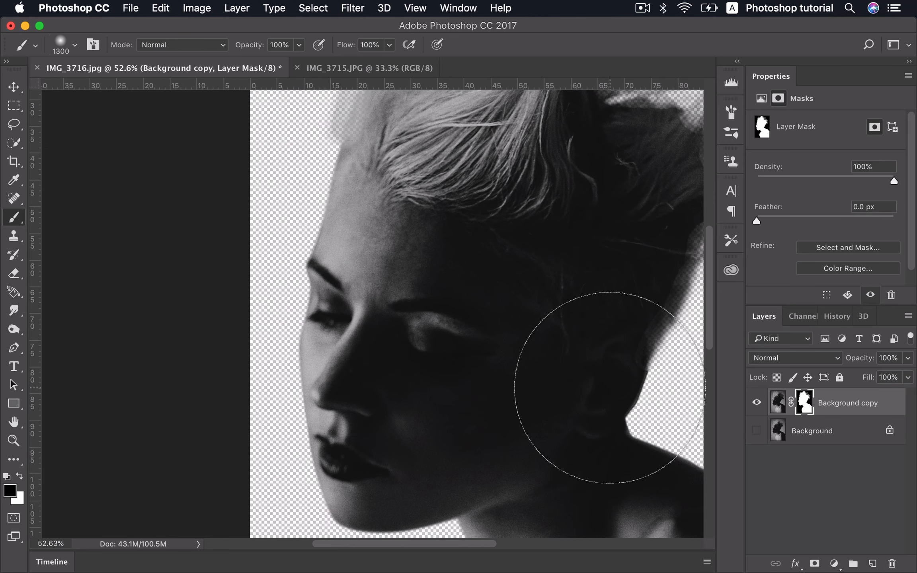
key(bracketleft)
key(bracketleft)
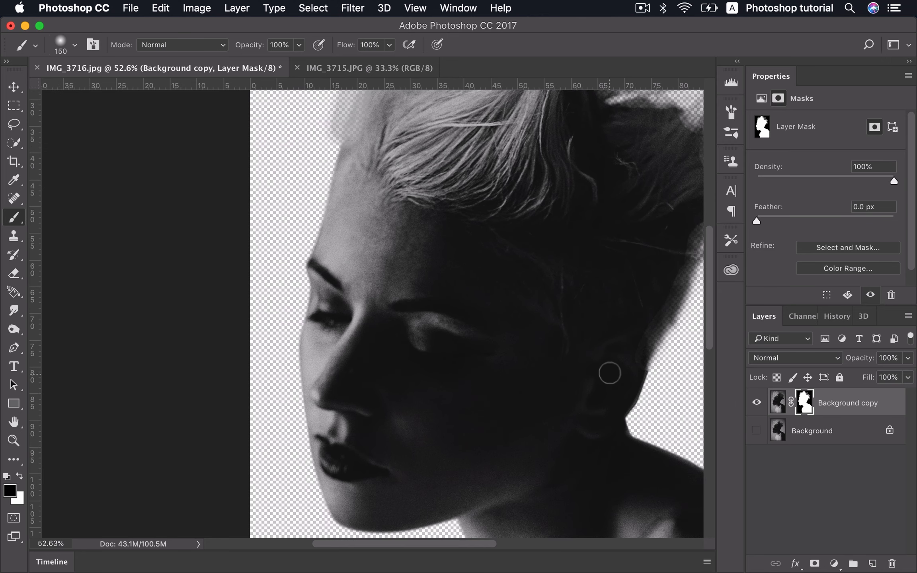
key(x)
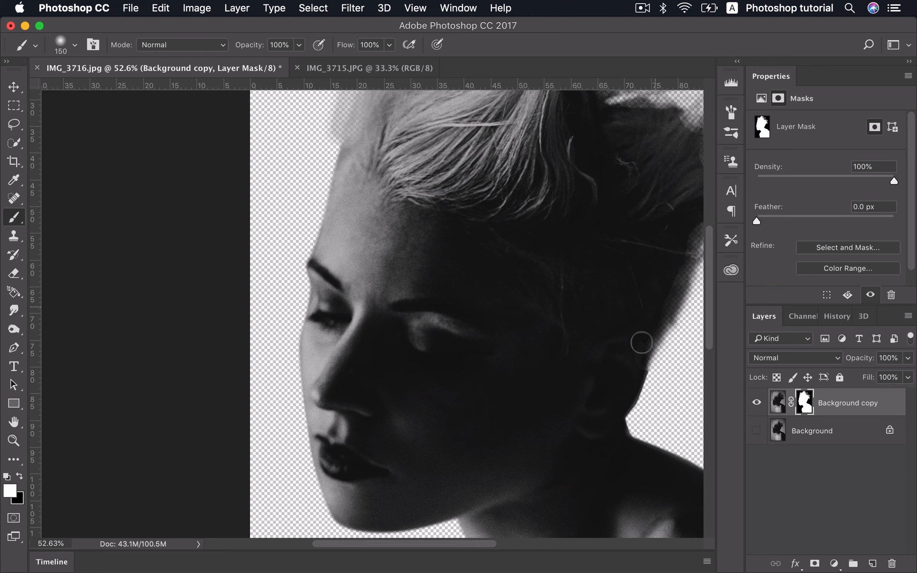
drag(610, 359, 582, 383)
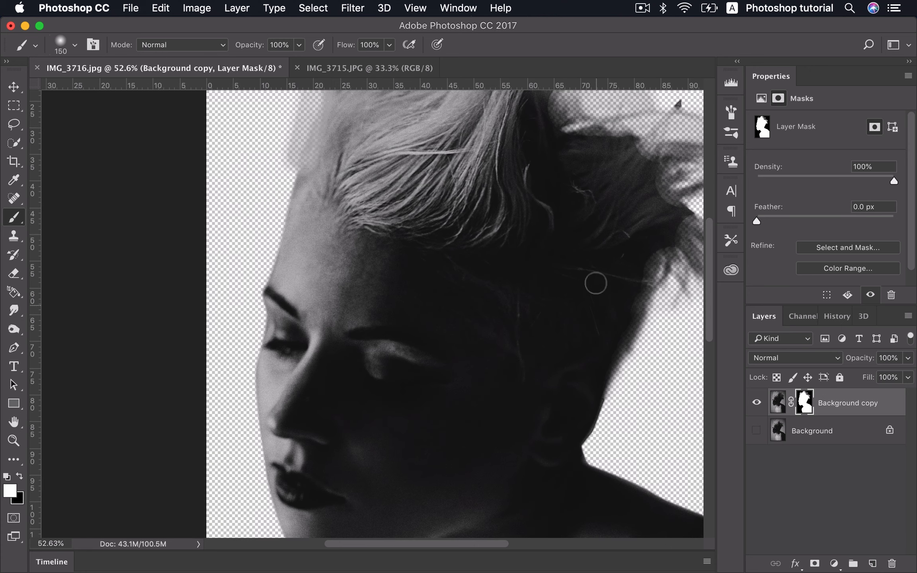
- Lower the brush opacity to 30% for refining the mask around the hair
key(3)
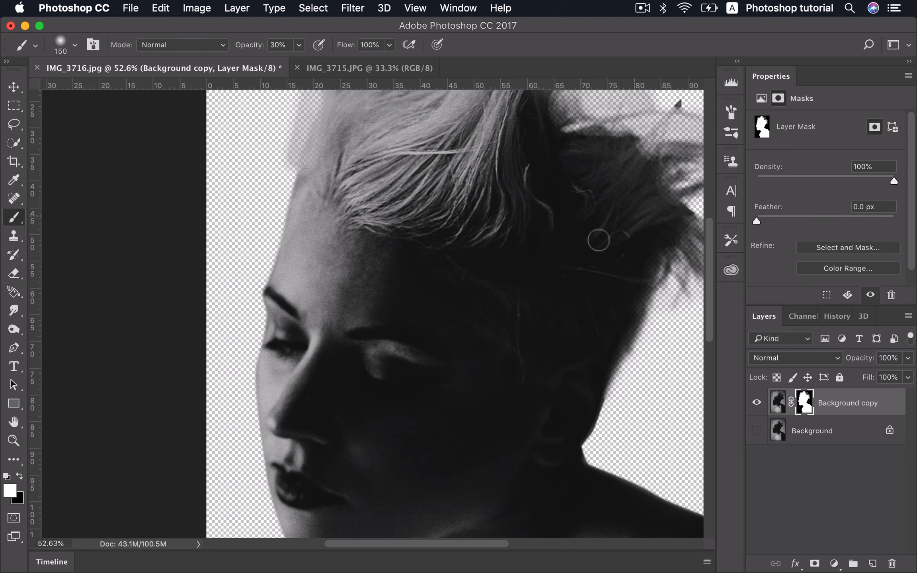
scroll(597, 240, down, 4)
scroll(562, 225, down, 3)
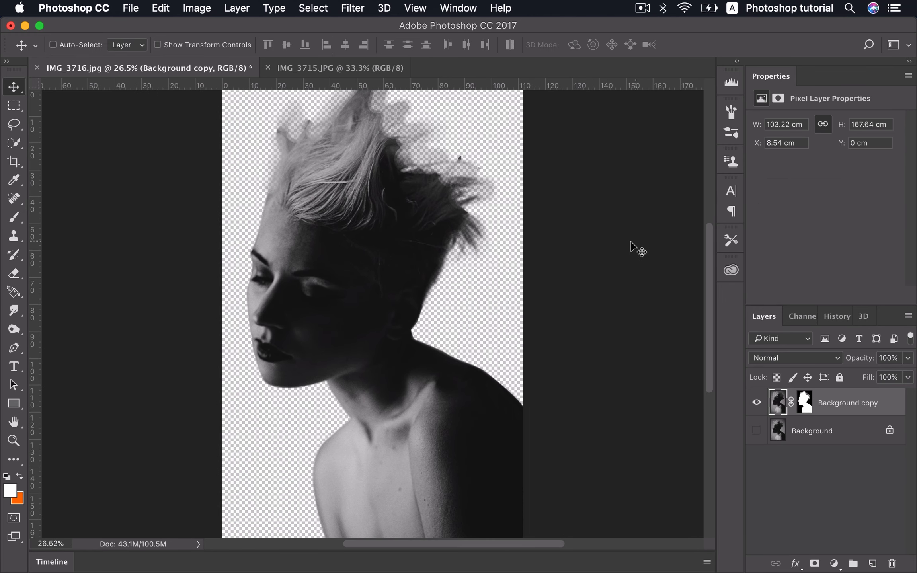
- Show the Background layer and select the Background copy's layer mask
click(756, 430)
click(804, 402)
scroll(460, 224, down, 2)
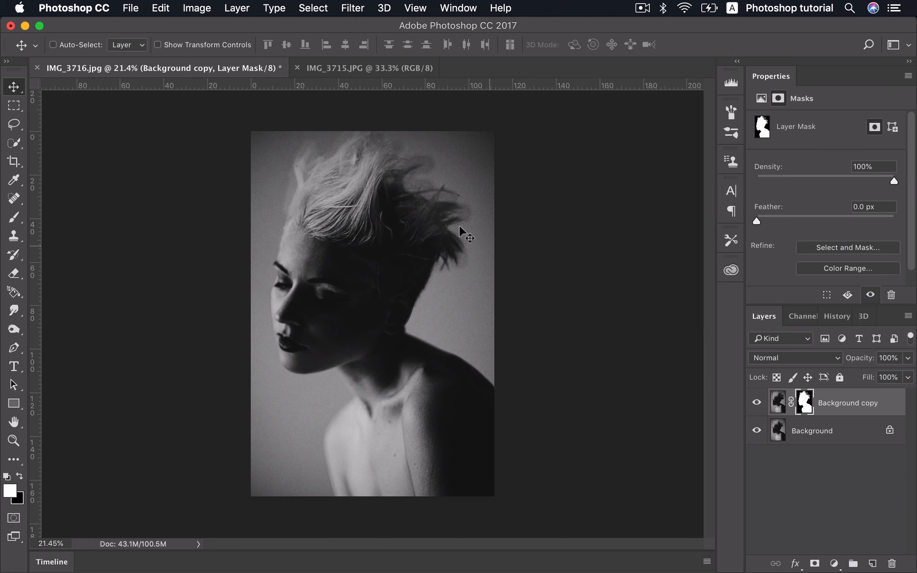
- Copy the galaxy image from IMG_3715.JPG into the IMG_3716.jpg portrait document as a new layer
click(396, 70)
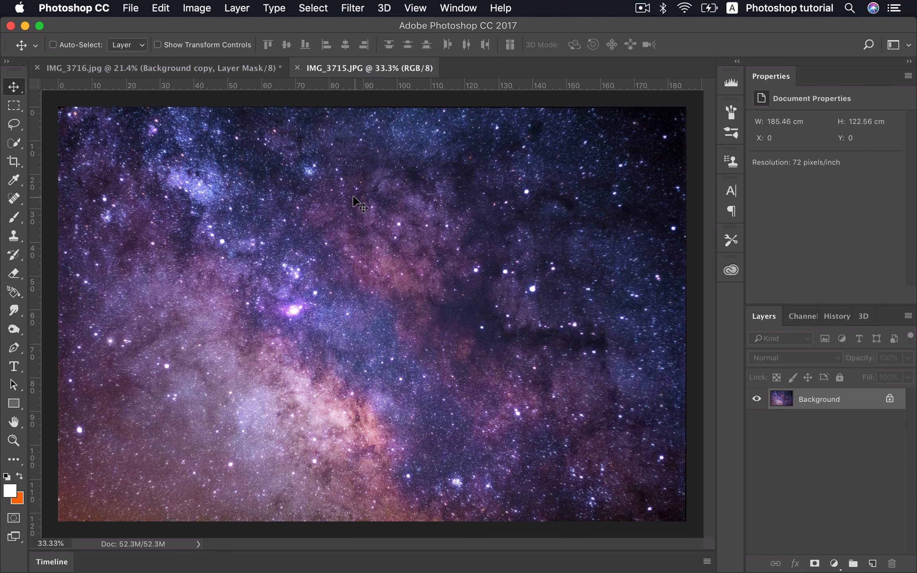
click(225, 67)
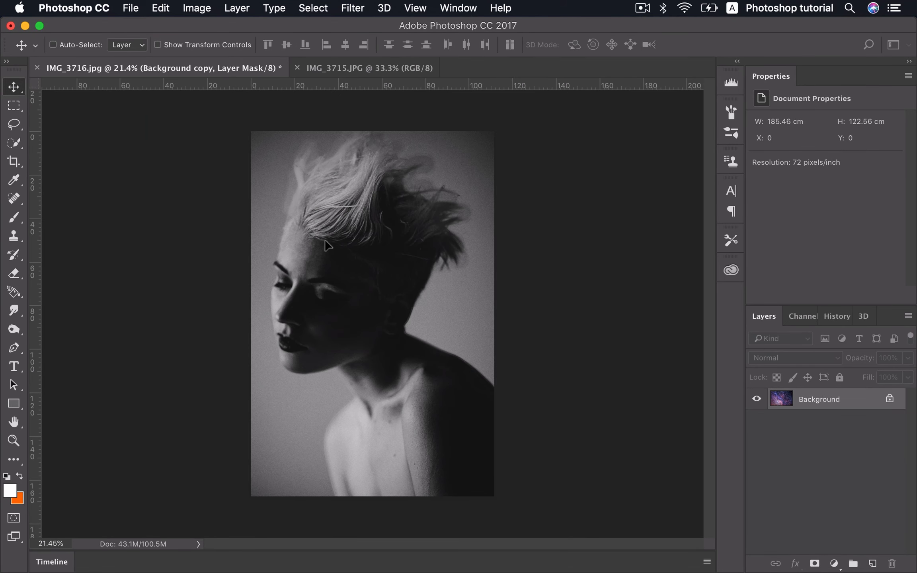
drag(325, 240, 325, 241)
- Rotate the galaxy layer 90° clockwise and clip it to the Background copy layer
key(super+t)
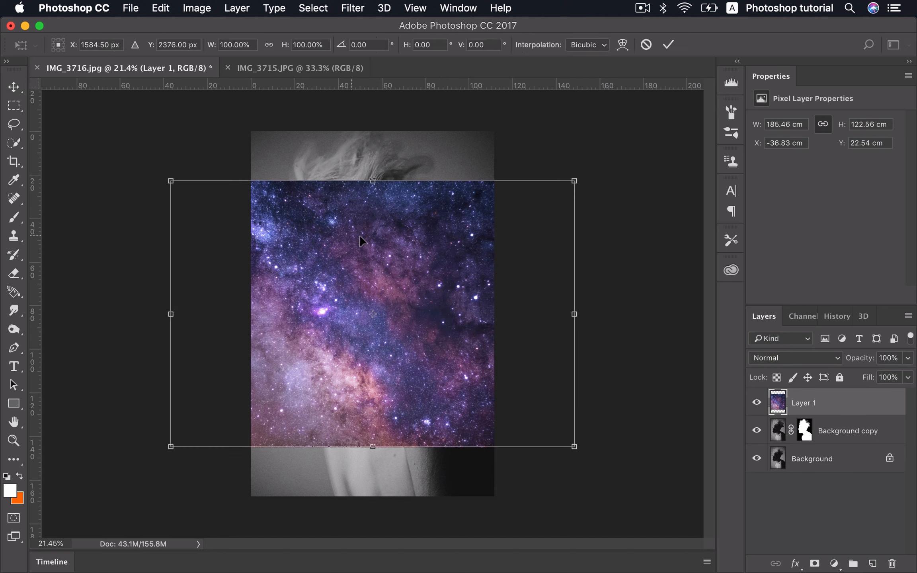
right_click(382, 236)
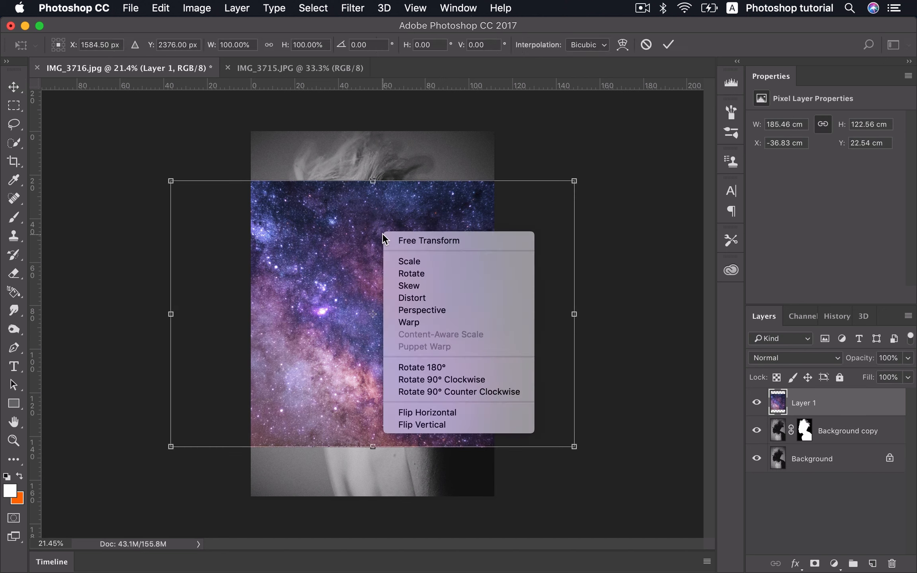
click(455, 380)
key(Return)
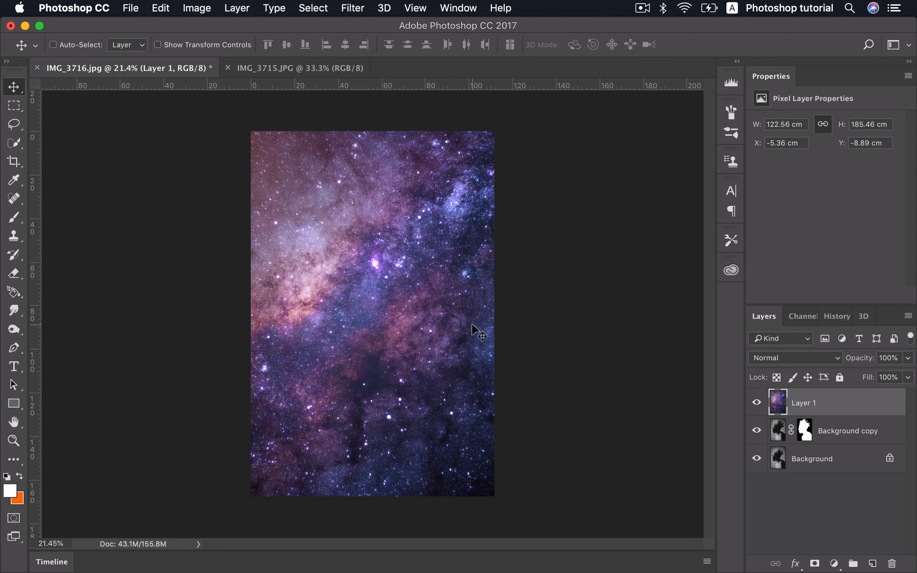
alt+click(834, 414)
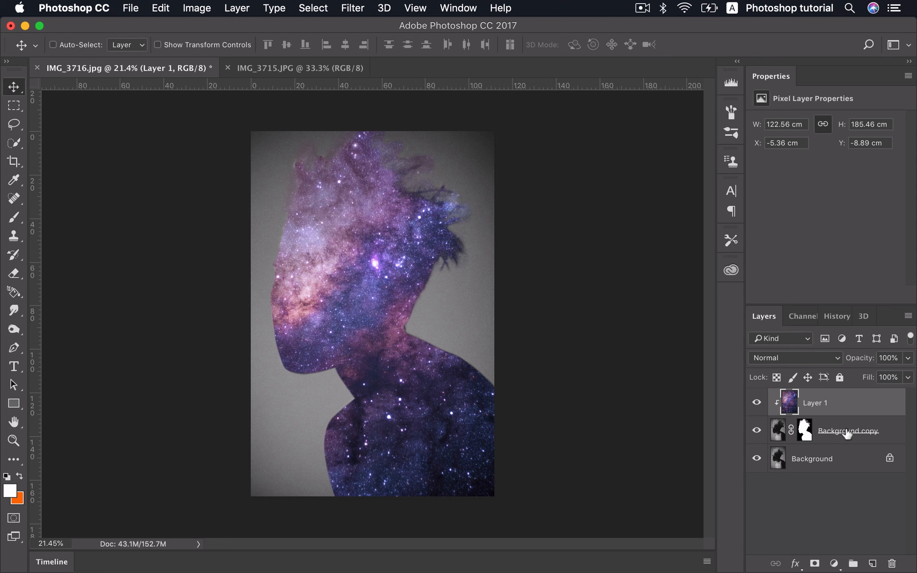
- Set the galaxy layer's Blend If sliders, splitting This Layer's blacks to 0/255 and the Underlying Layer's whites to about 31/255
double_click(877, 412)
drag(475, 114, 767, 136)
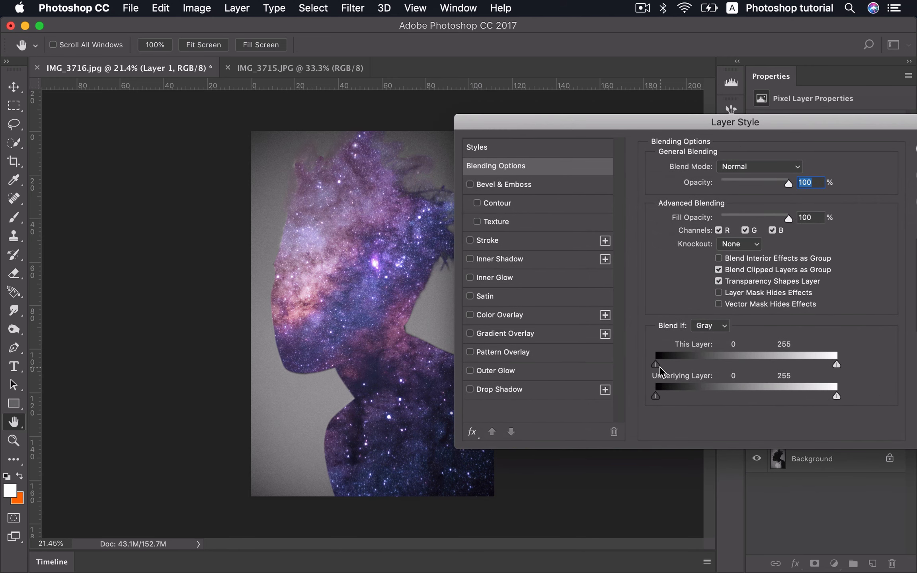
drag(660, 367, 743, 403)
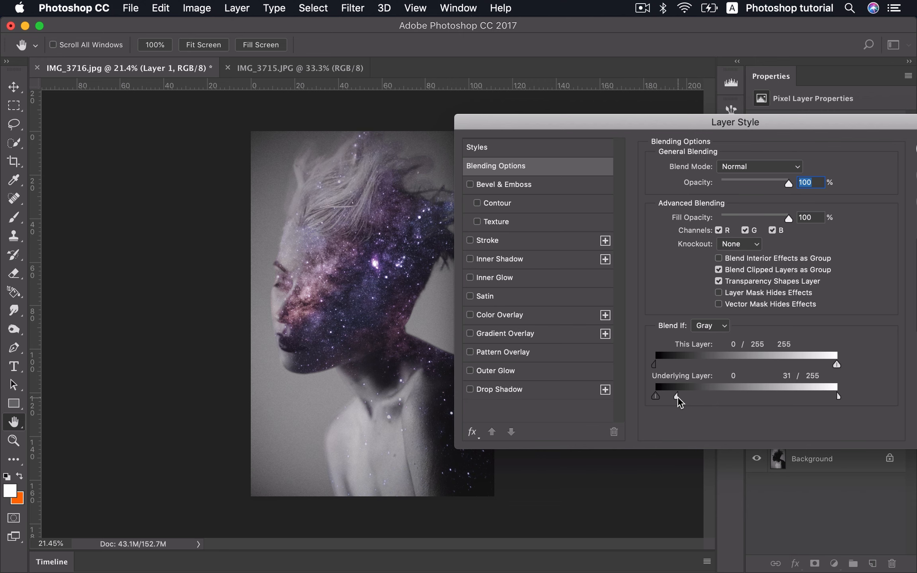
drag(678, 396, 681, 396)
drag(783, 133, 632, 166)
click(820, 180)
scroll(528, 279, down, 1)
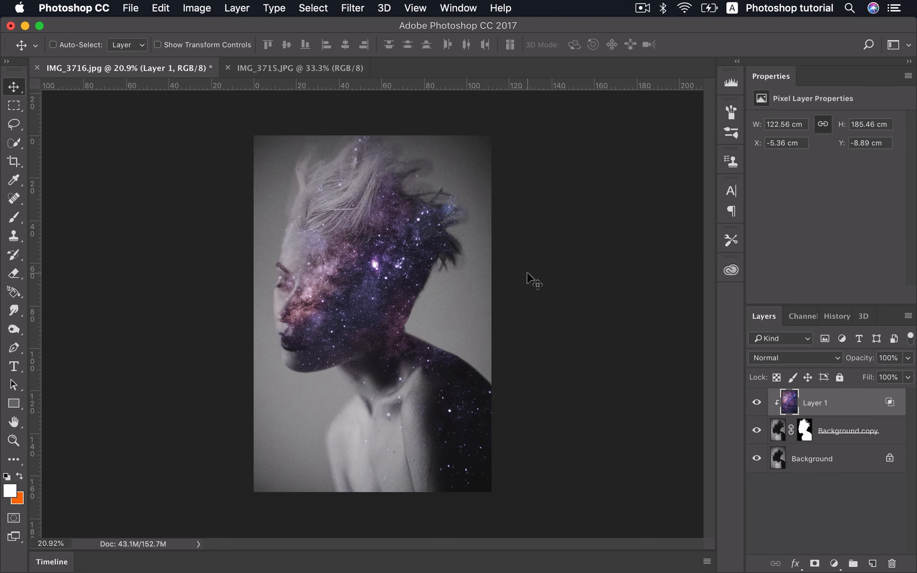
- Refine the Background copy's layer mask around the hair with a soft brush at 30% opacity, using white and black
click(804, 429)
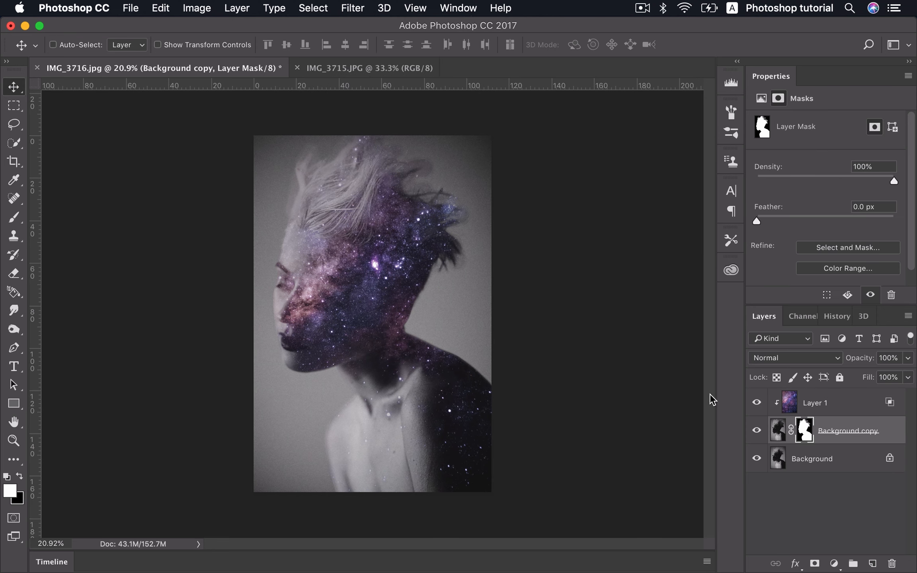
scroll(288, 207, up, 1)
key(b)
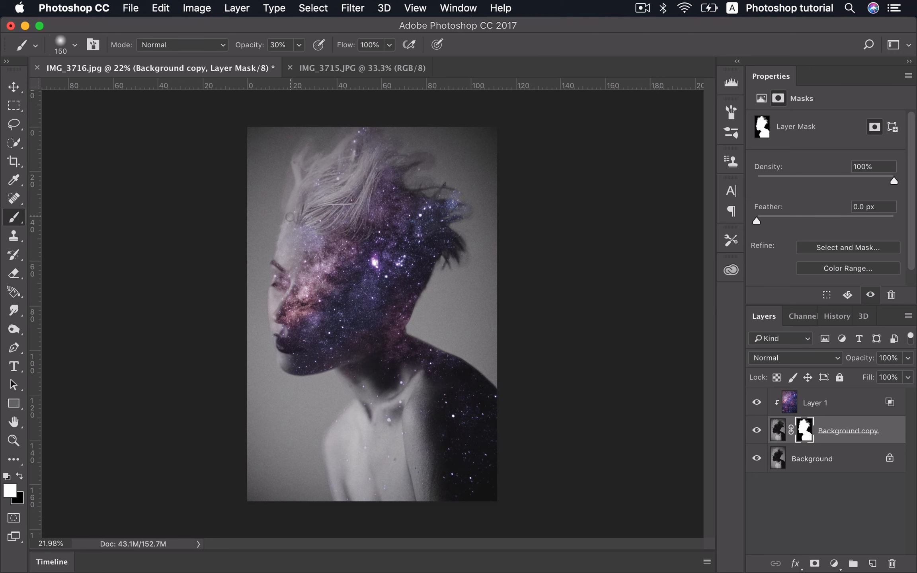
key(x)
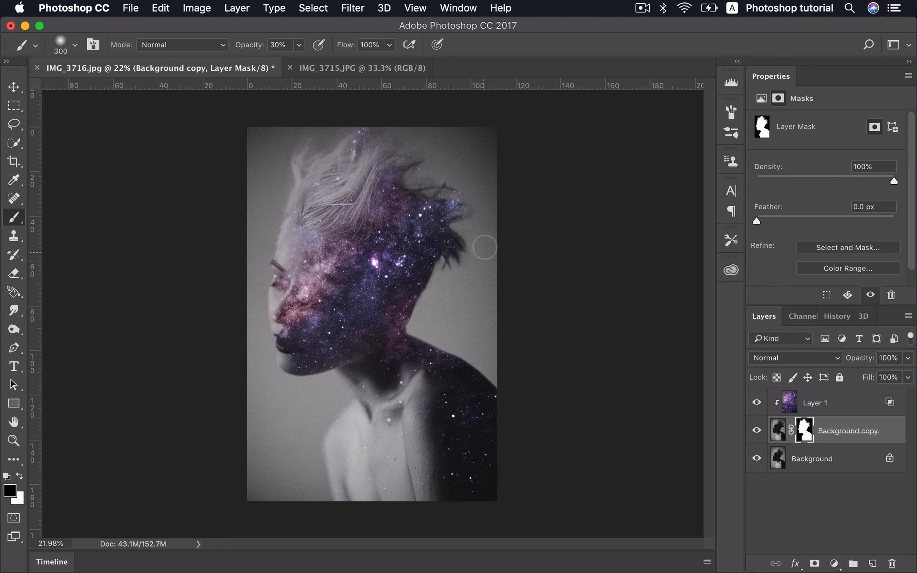
key(bracketright)
- Duplicate the galaxy layer Layer 1 and add a white layer mask to the copy
key(v)
click(845, 403)
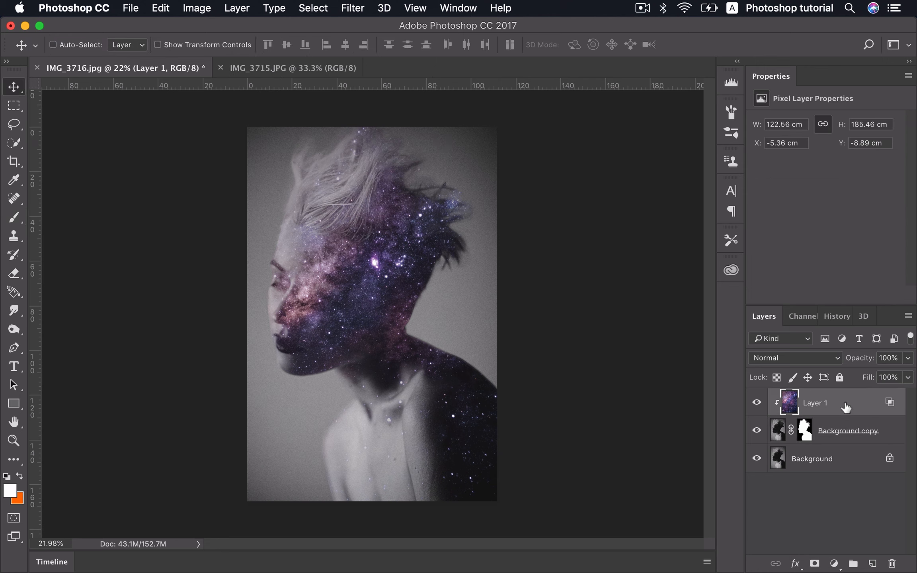
key(super+j)
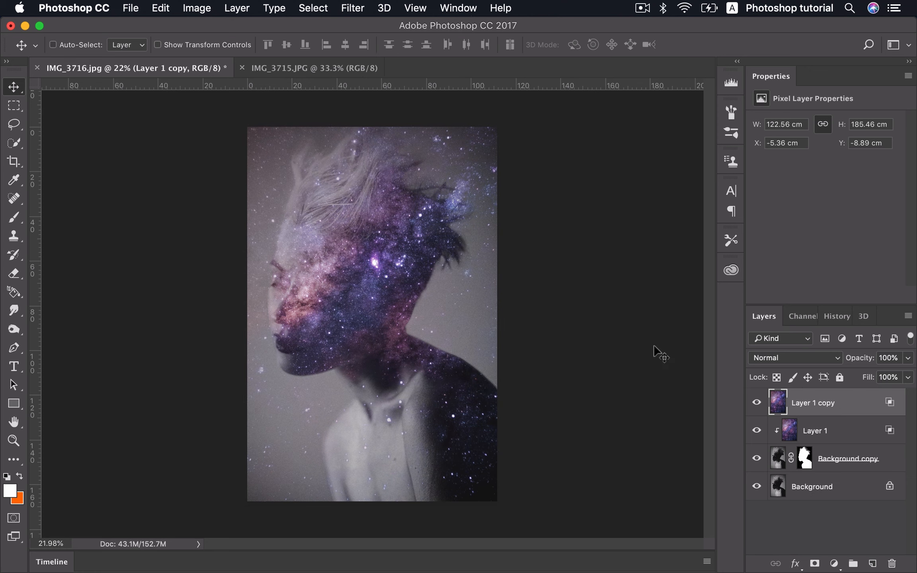
click(815, 563)
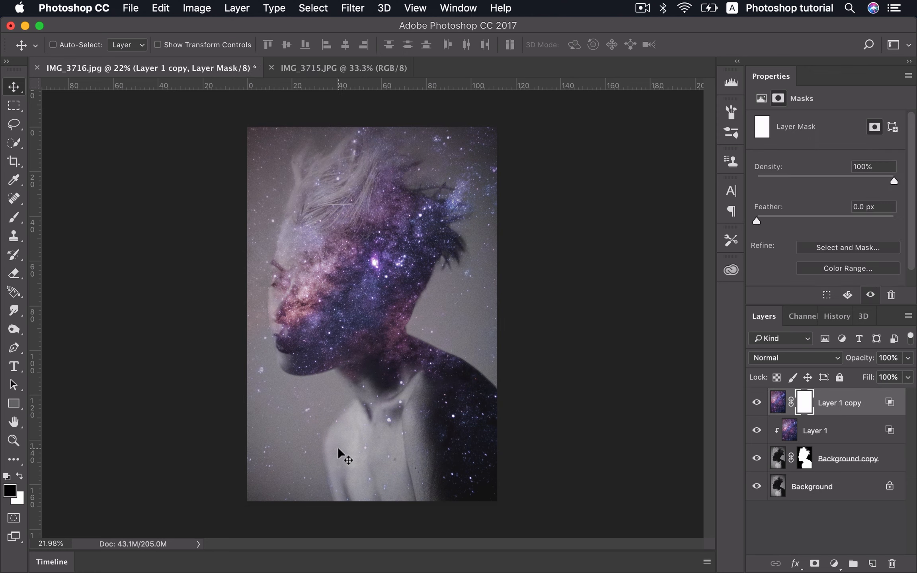
- Paint black on the copy's mask over the lower-left background with a brush of about 1100 px at 100% opacity
key(b)
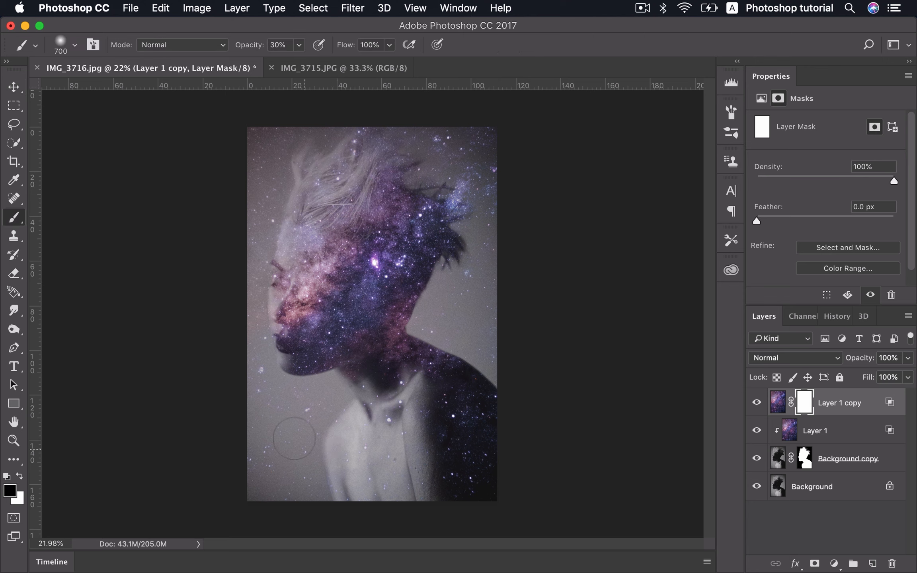
key(])
drag(262, 48, 468, 76)
key(])
key(])
key(])
drag(264, 445, 297, 437)
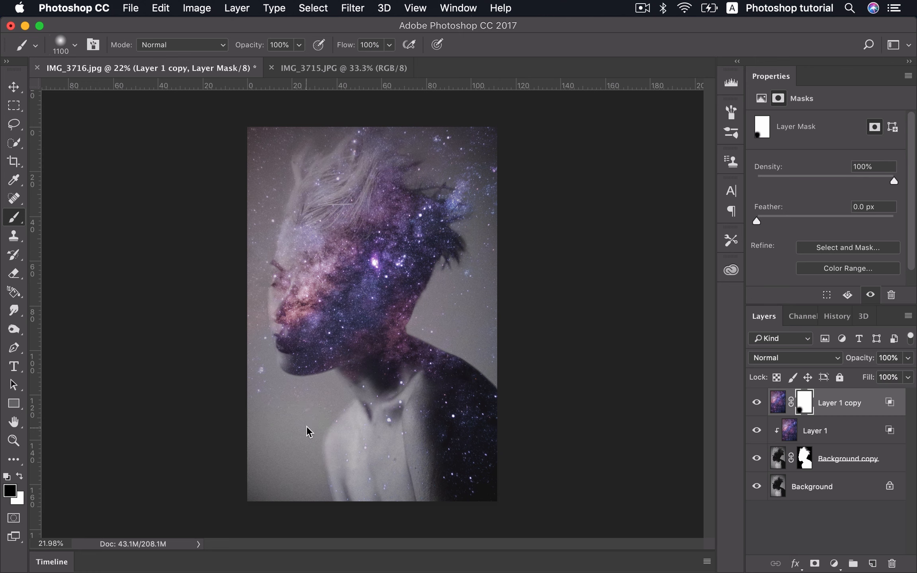
- Hide the galaxy copy across the chest and shoulder by painting black on its mask with a 1000 to 800 px brush
key(bracketleft)
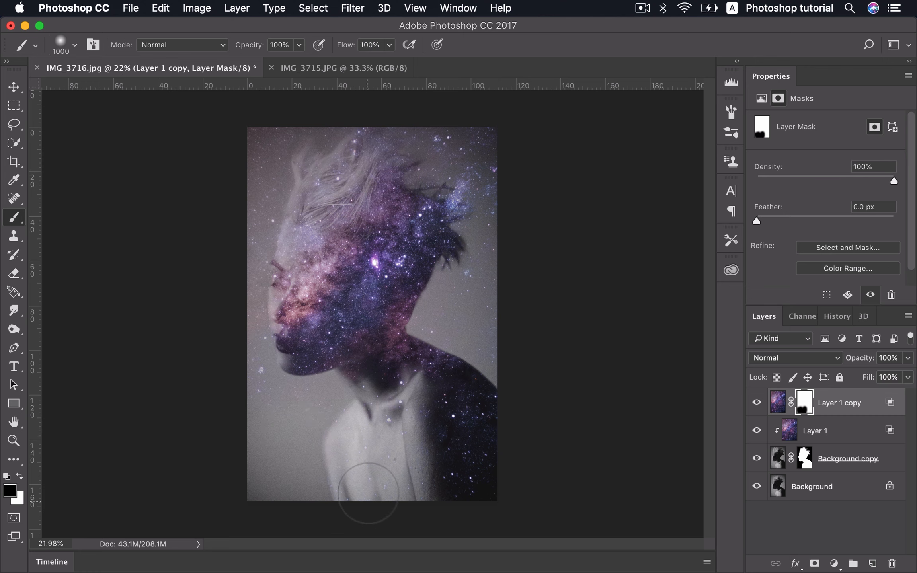
key(bracketleft)
key(bracketleft)
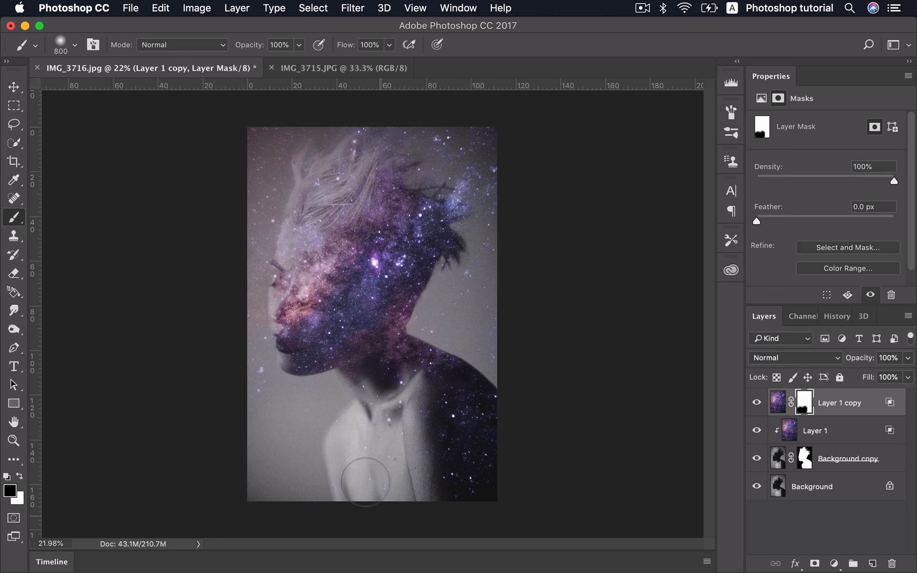
- Paint black on the galaxy copy's mask along the left background up to the upper-left corner with a 1000 to 1600 px brush
key(bracketright)
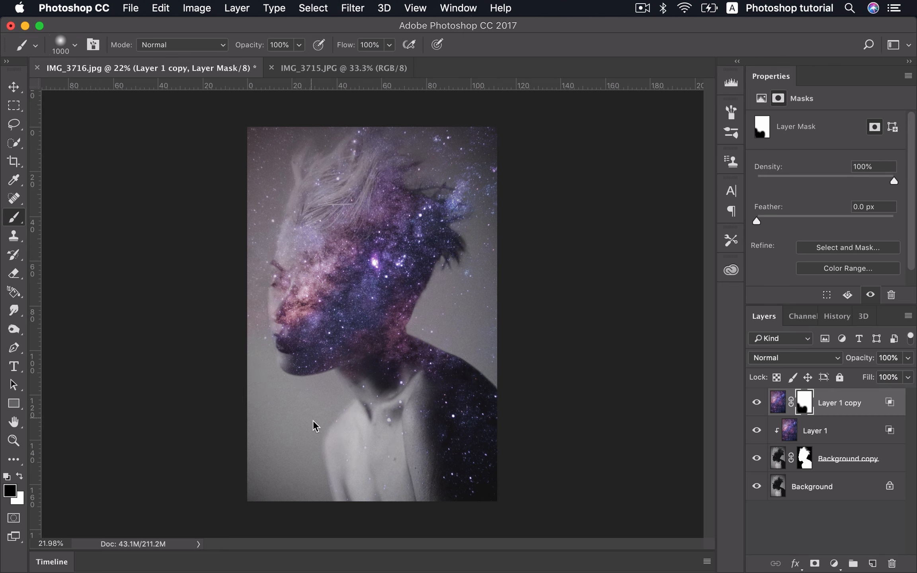
key(bracketright)
key(bracketright)
key(bracketright)
key(bracketright)
key(bracketright)
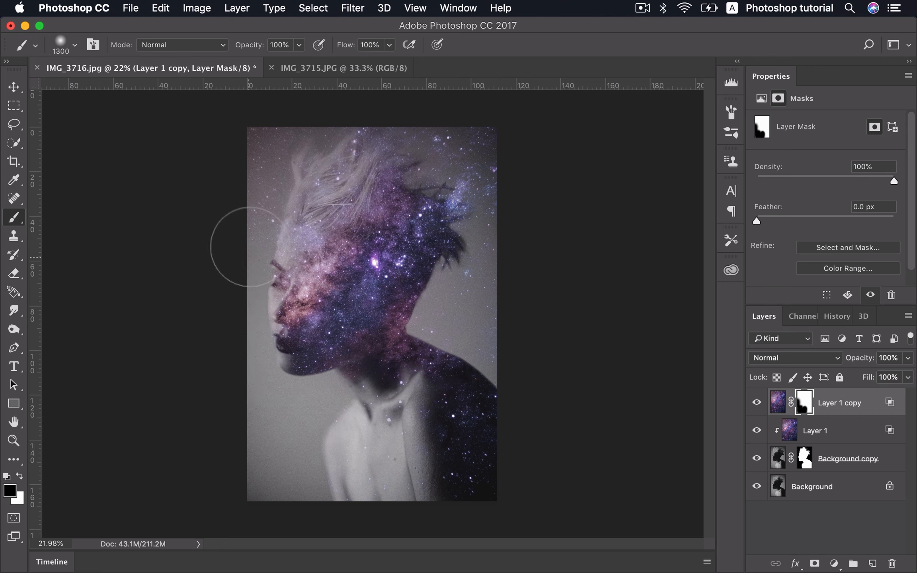
mouse_move(261, 171)
mouse_down()
mouse_move(287, 159)
mouse_move(287, 133)
mouse_move(283, 153)
mouse_up()
key(bracketright)
key(bracketright)
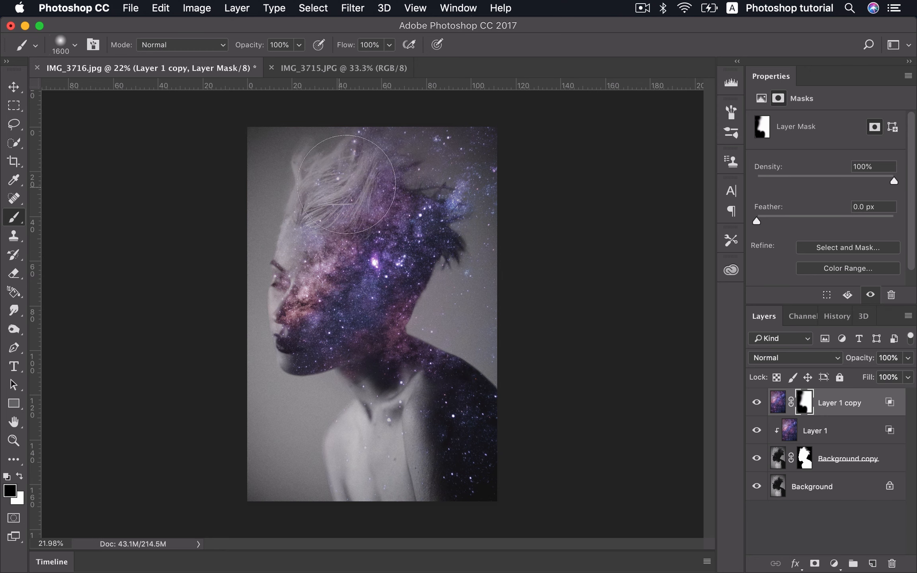
- Blend the galaxy copy over the hair and forehead with a 1400 px brush on its mask, using black at 100% and white at 30% opacity
key(bracketleft)
key(bracketleft)
drag(359, 150, 334, 162)
mouse_move(317, 234)
mouse_down()
mouse_move(299, 313)
mouse_move(301, 230)
mouse_up()
key(x)
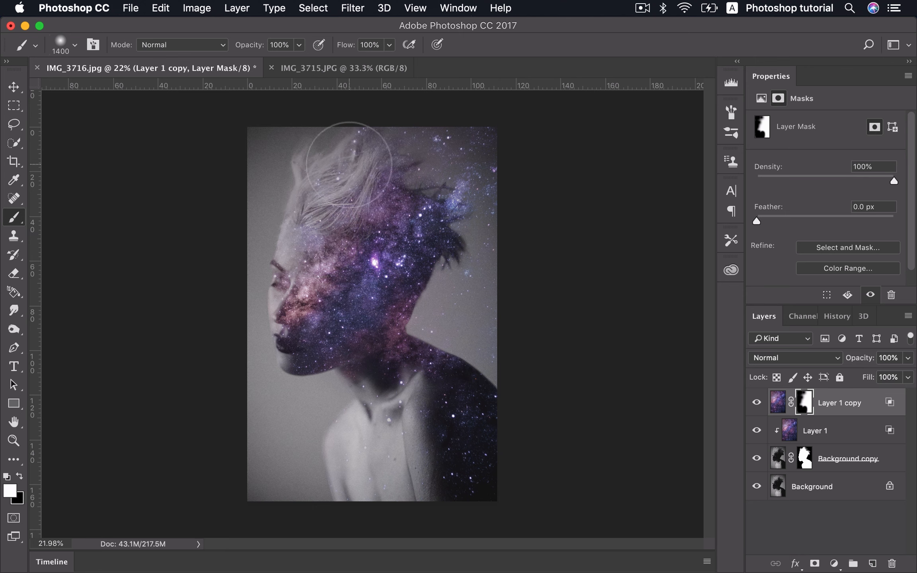
key(3)
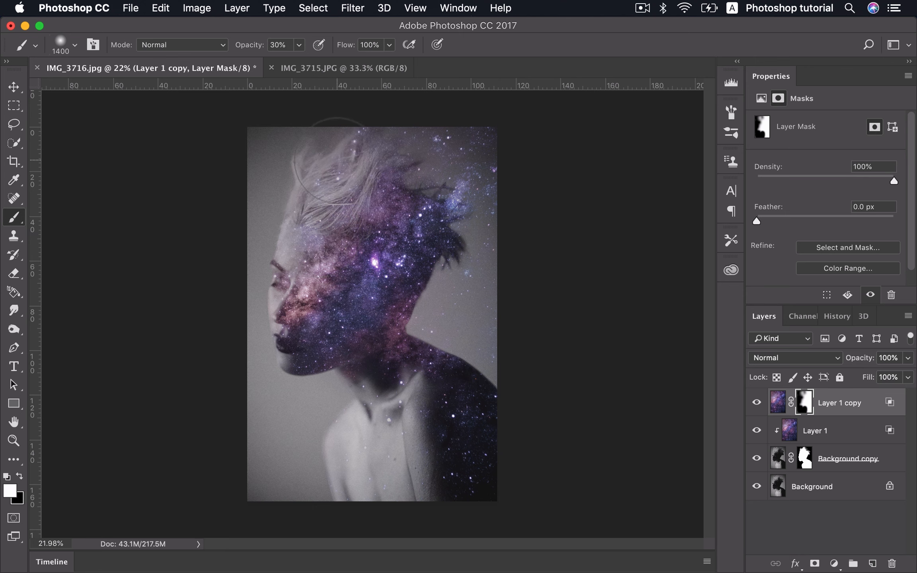
key(x)
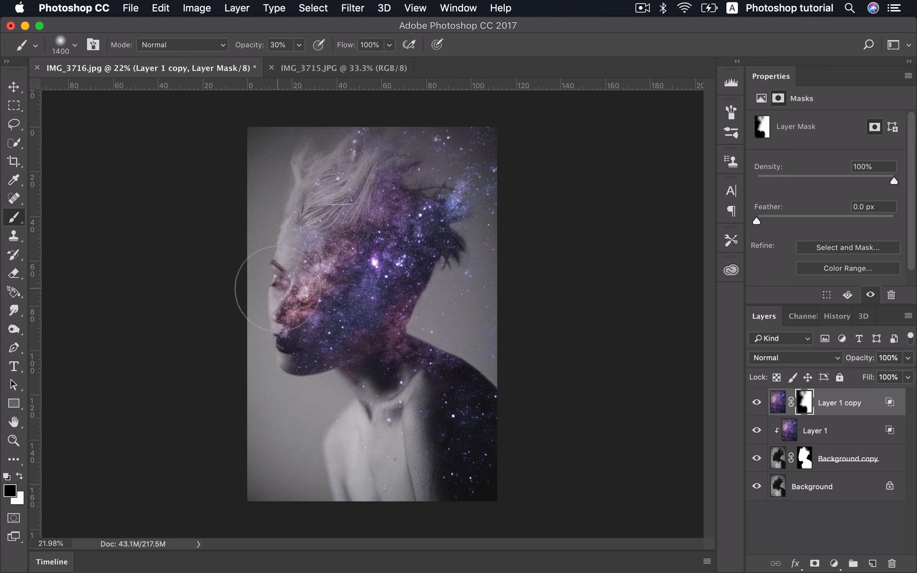
- Check Layer 1's contribution by toggling its visibility, add a white layer mask to it, and reset the colors to default with black in front
click(756, 432)
click(756, 432)
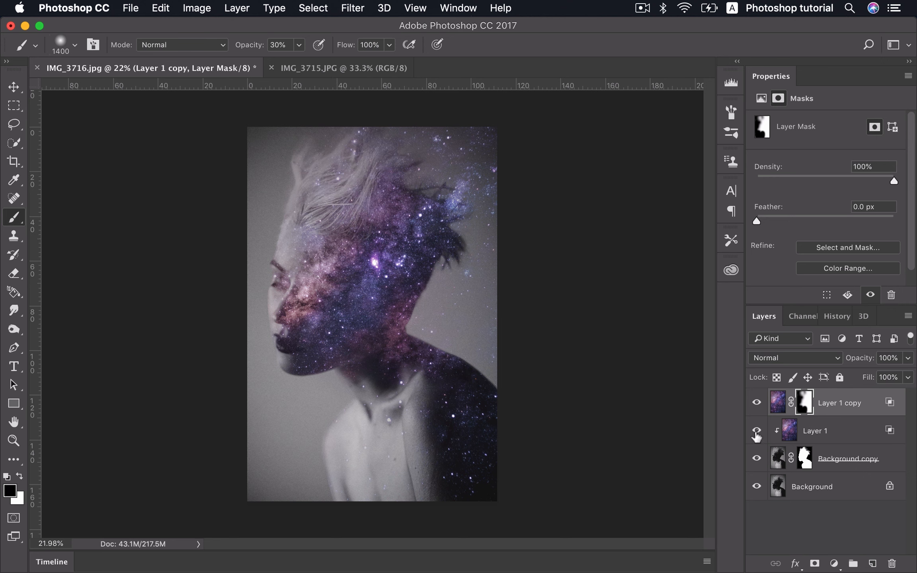
click(844, 434)
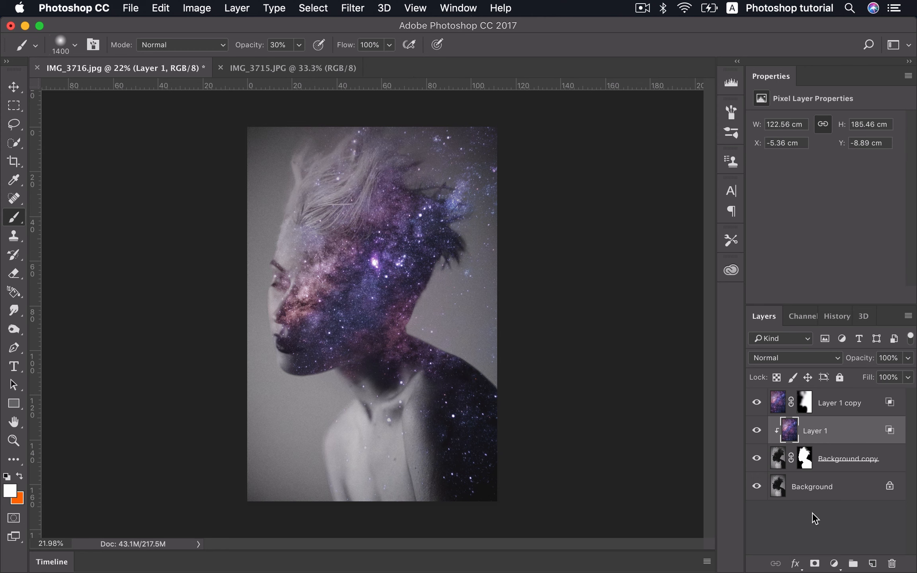
click(816, 563)
key(d)
- Paint black on Layer 1's mask over the lower chest with an 1100 px brush at 30% opacity
key(bracketleft)
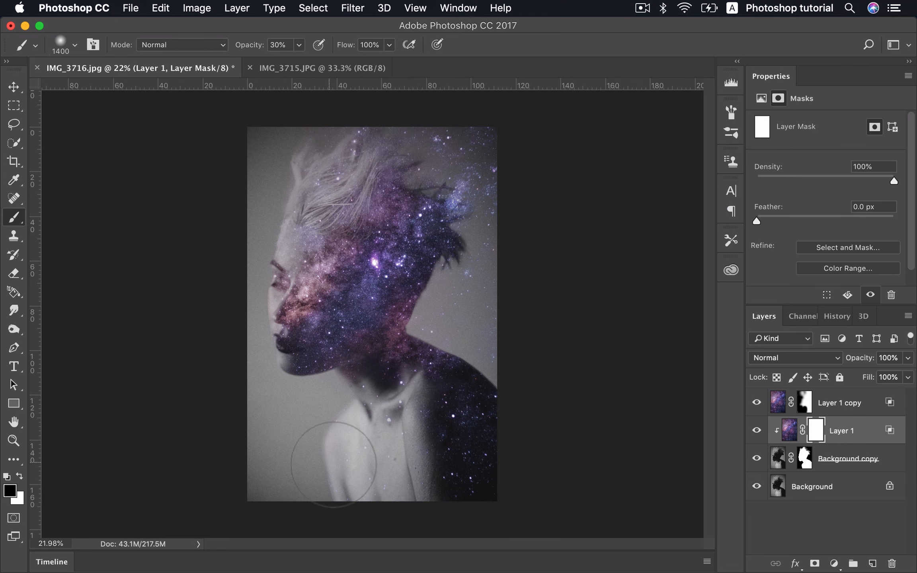
key(bracketleft)
key(bracketleft)
drag(359, 476, 356, 465)
click(355, 464)
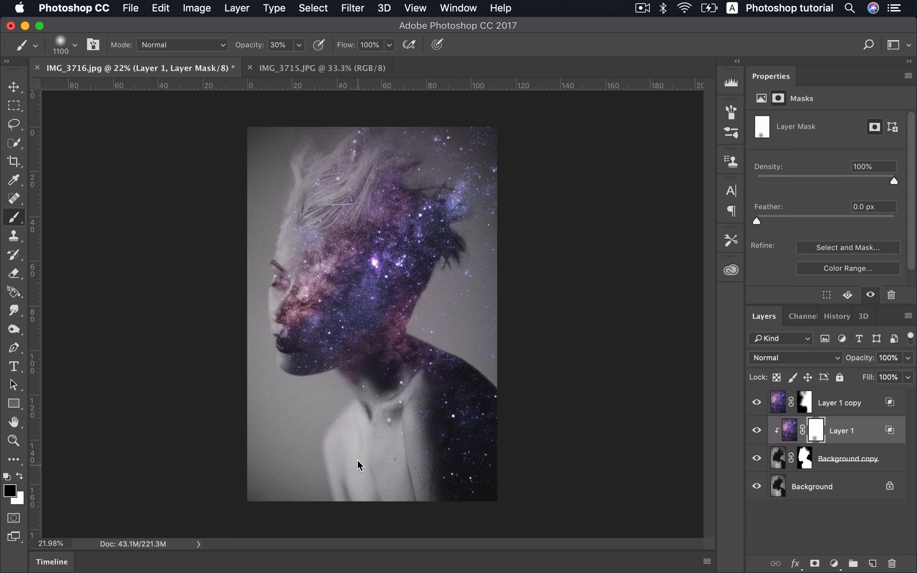
- Hide Layer 1's galaxy across the chest by painting black on its mask at 100% opacity with a brush of about 700 px
key(bracketleft)
key(bracketleft)
key(bracketleft)
key(bracketleft)
key(bracketleft)
key(bracketleft)
key(bracketright)
key(bracketright)
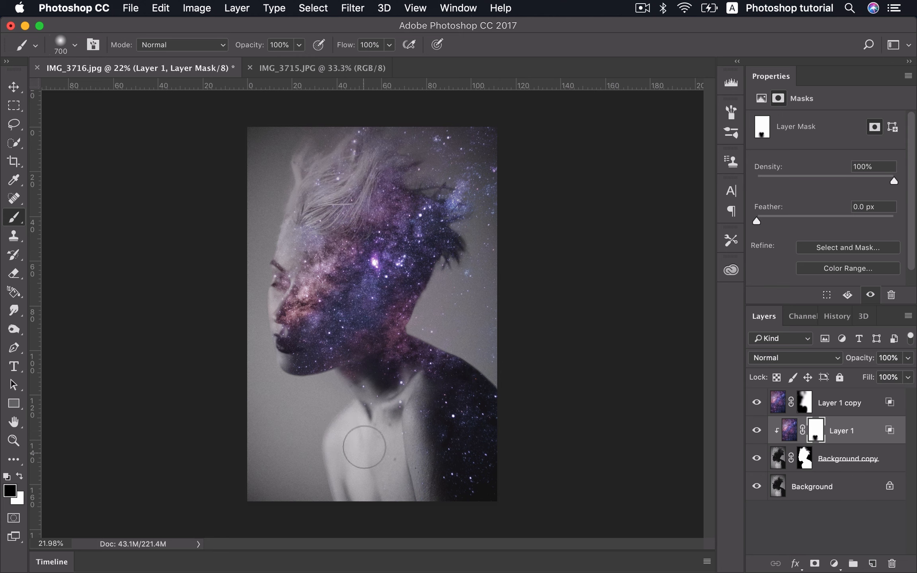
- Remove the remaining galaxy around the collarbone and shoulder by painting black on Layer 1's mask with a 400 px brush
key(bracketleft)
key(bracketleft)
key(bracketleft)
drag(361, 416, 373, 417)
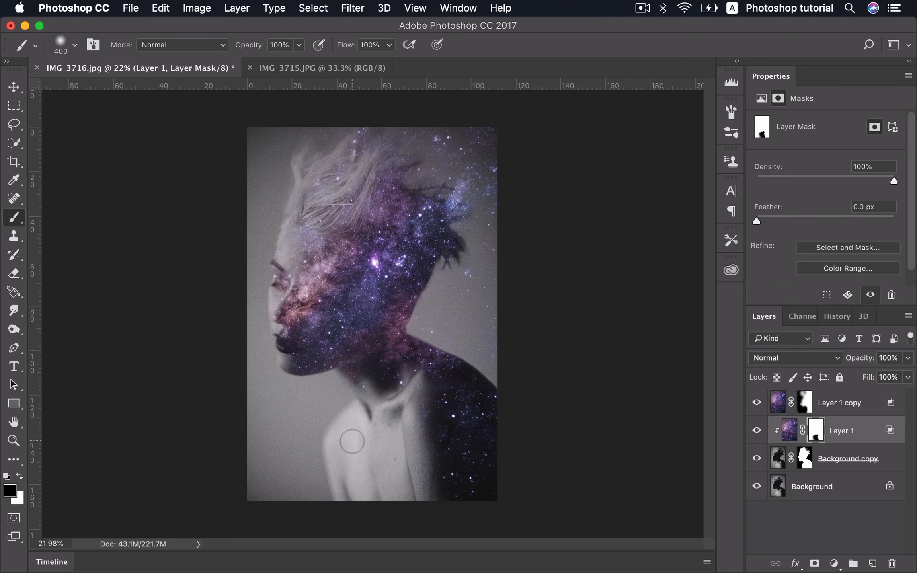
- Fit the image on the screen, activate the Move tool and select the Layer 1 copy
scroll(352, 441, down, 3)
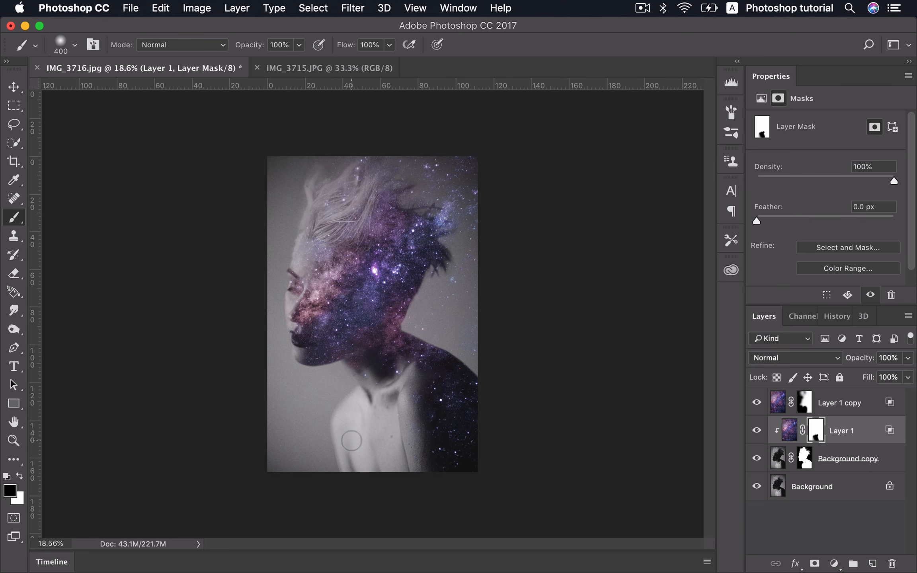
key(v)
key(z)
right_click(437, 353)
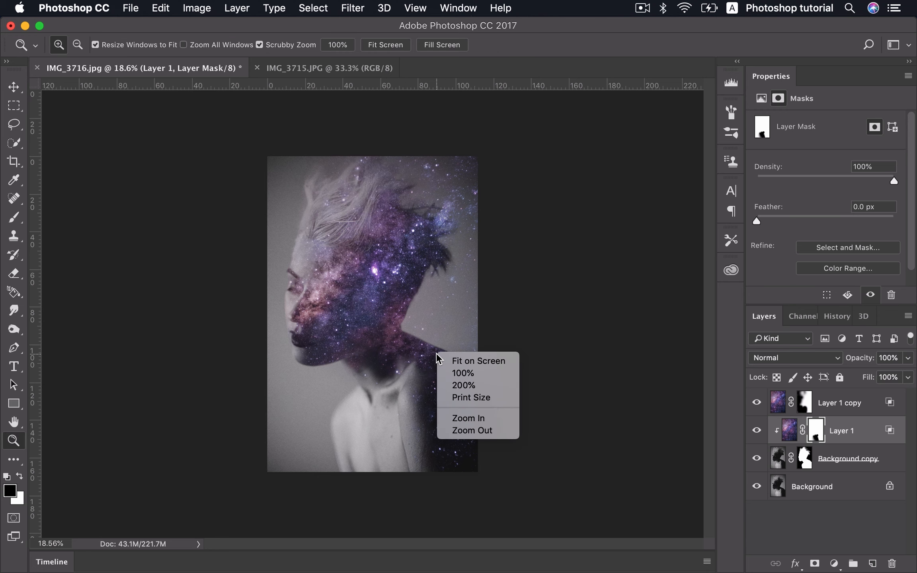
click(460, 361)
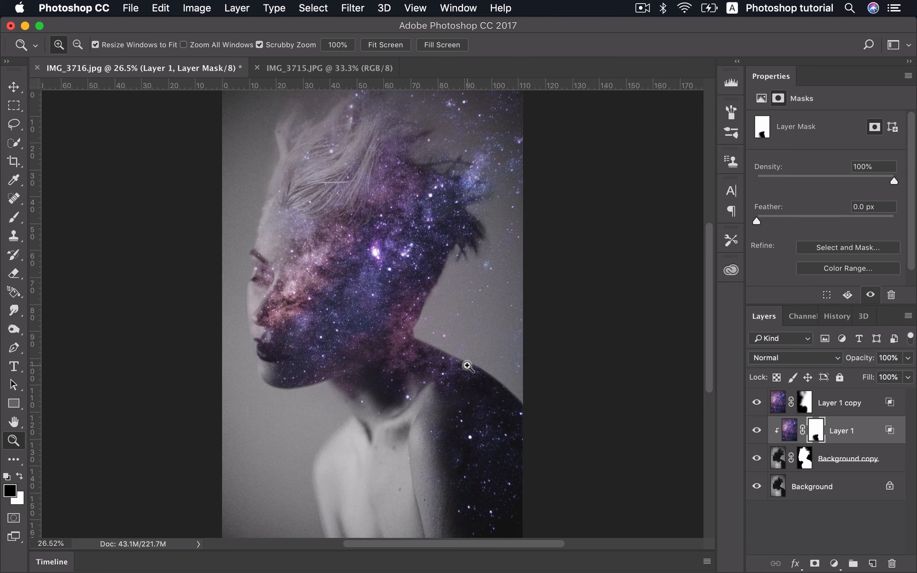
key(v)
click(852, 402)
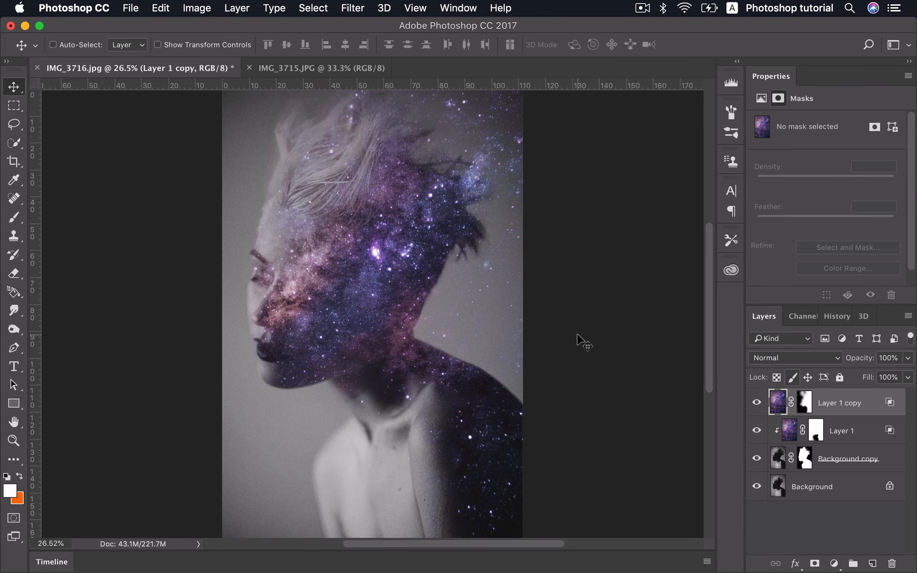